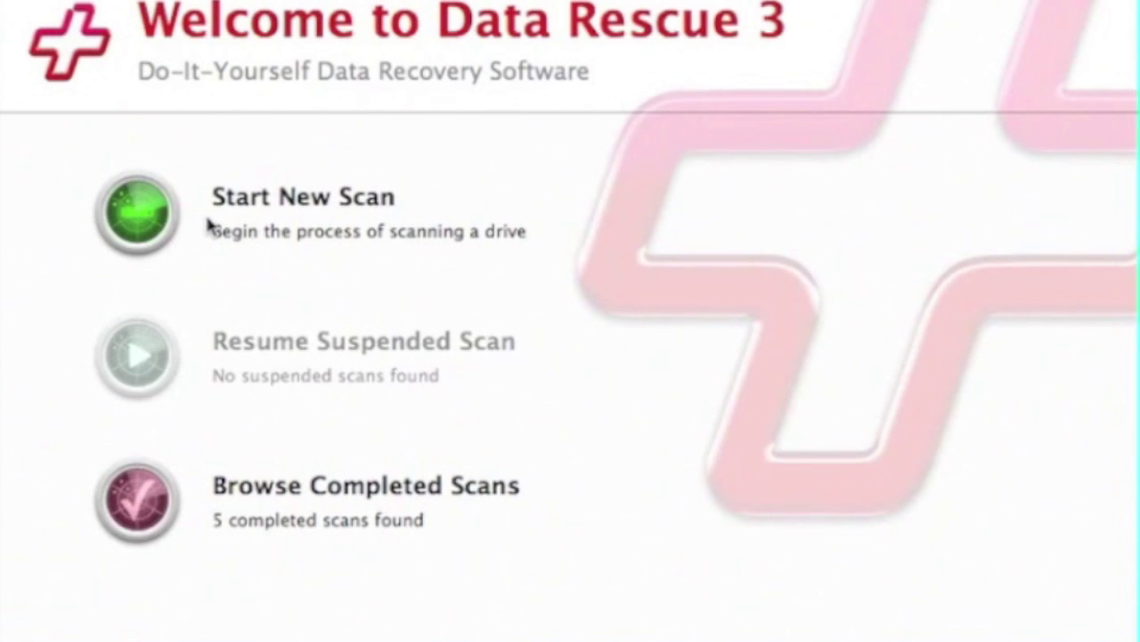
- Start a new scan and choose the Drive Genius volume as its workspace
left_click(142, 216)
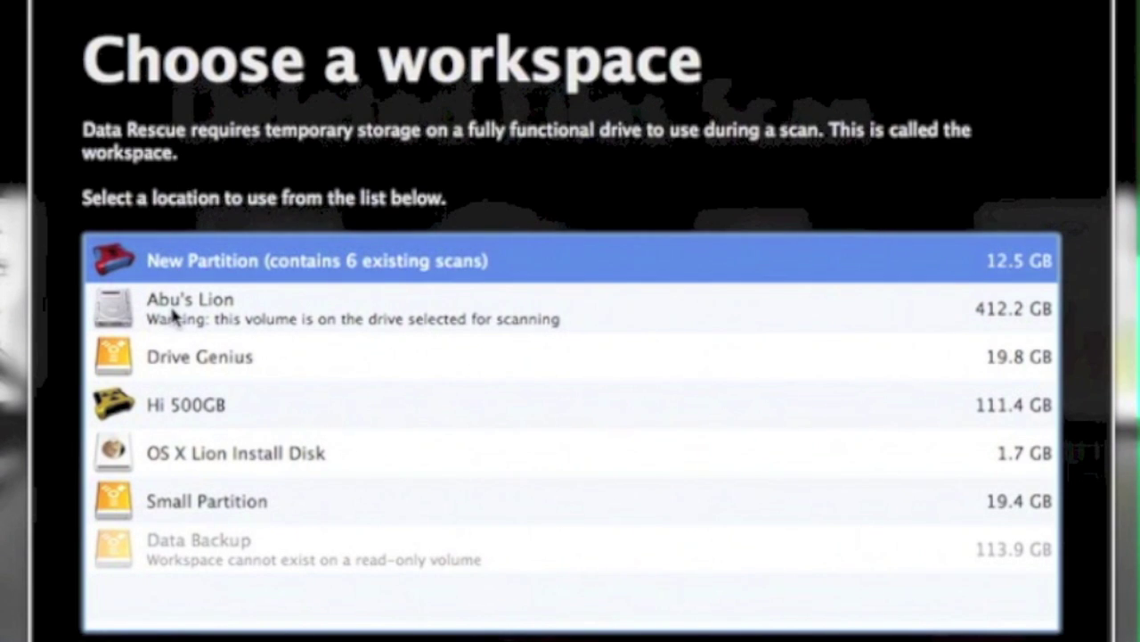
left_click(164, 373)
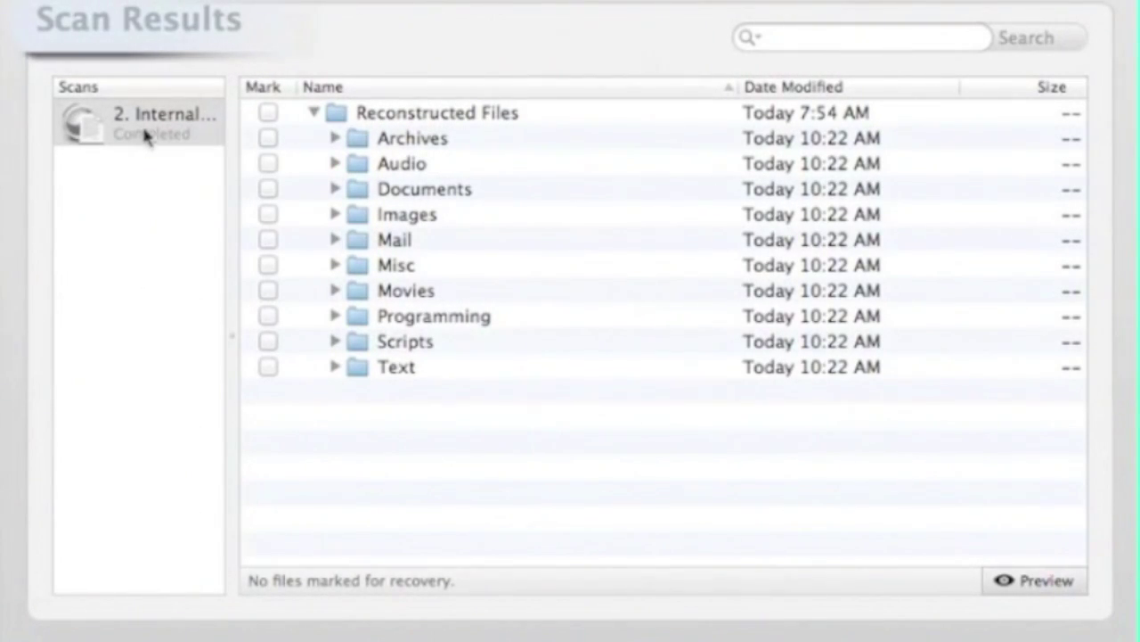
- Expand the Audio and Documents folders under Reconstructed Files in the completed scan's results
left_click(151, 134)
left_click(410, 113)
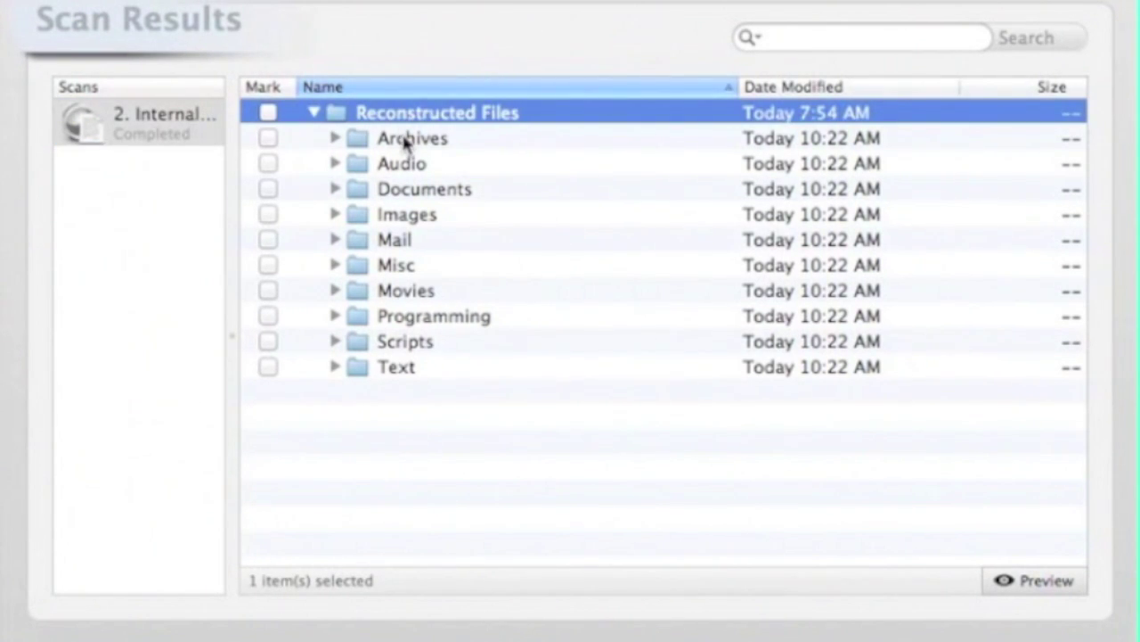
left_click(406, 141)
left_click(385, 166)
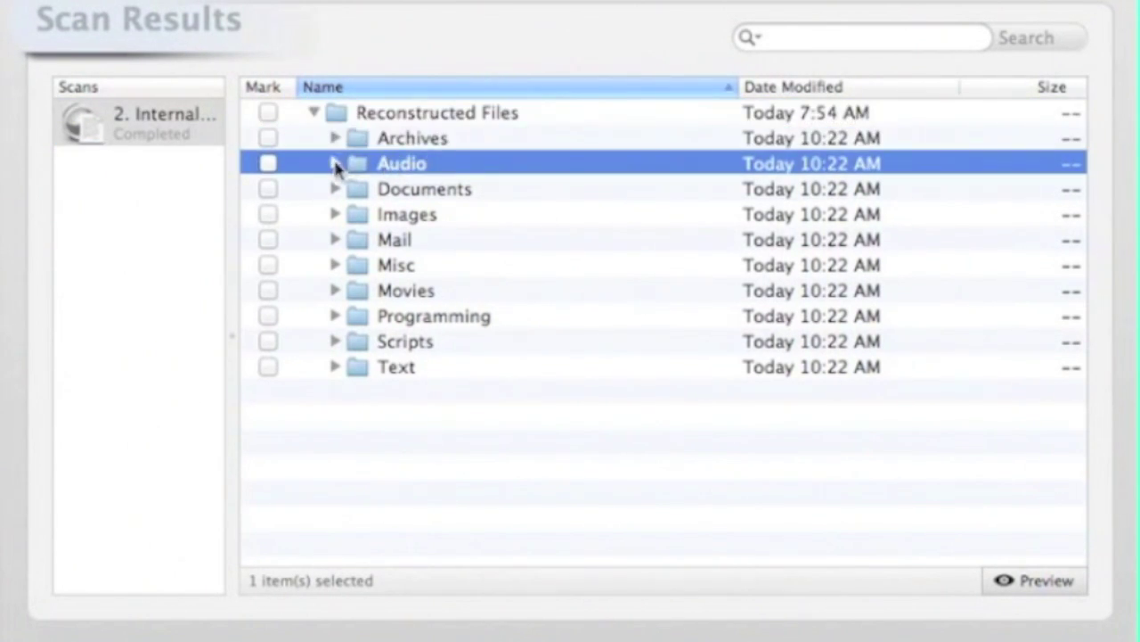
left_click(335, 164)
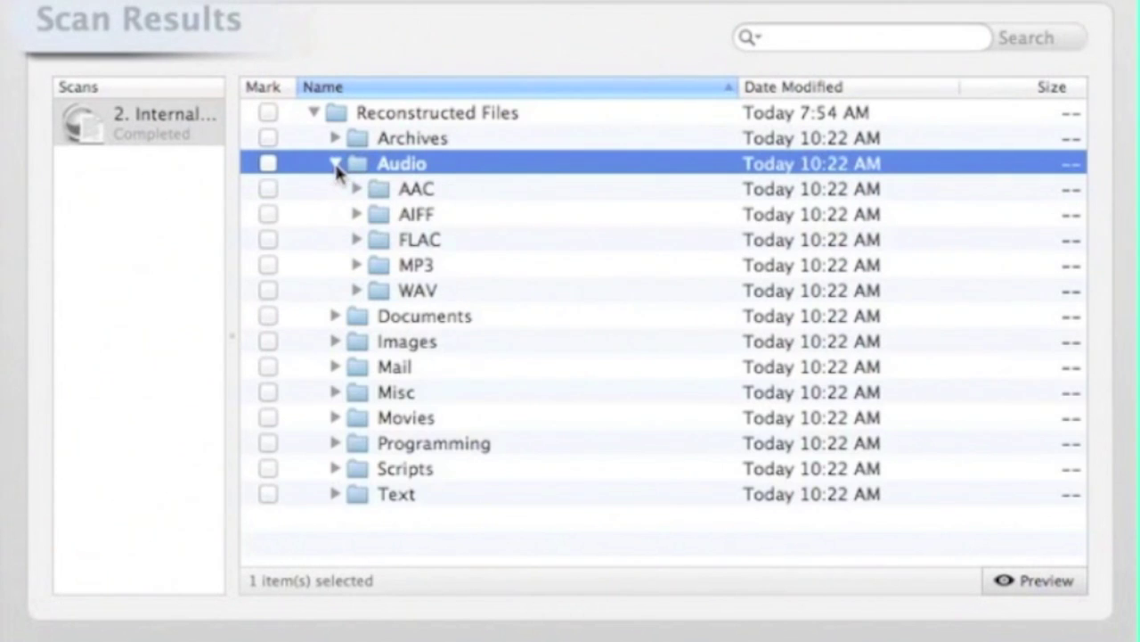
left_click(357, 266)
left_click(337, 315)
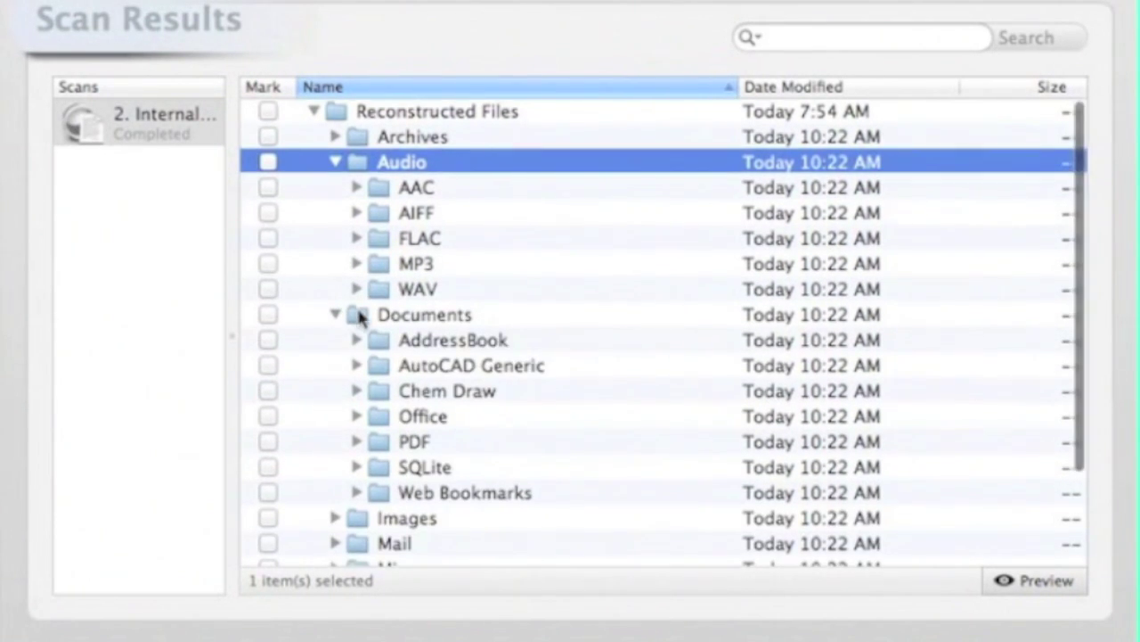
- Examine the reconstructed files in the Office folder under Documents and collapse that folder
scroll(364, 311, "down", 2)
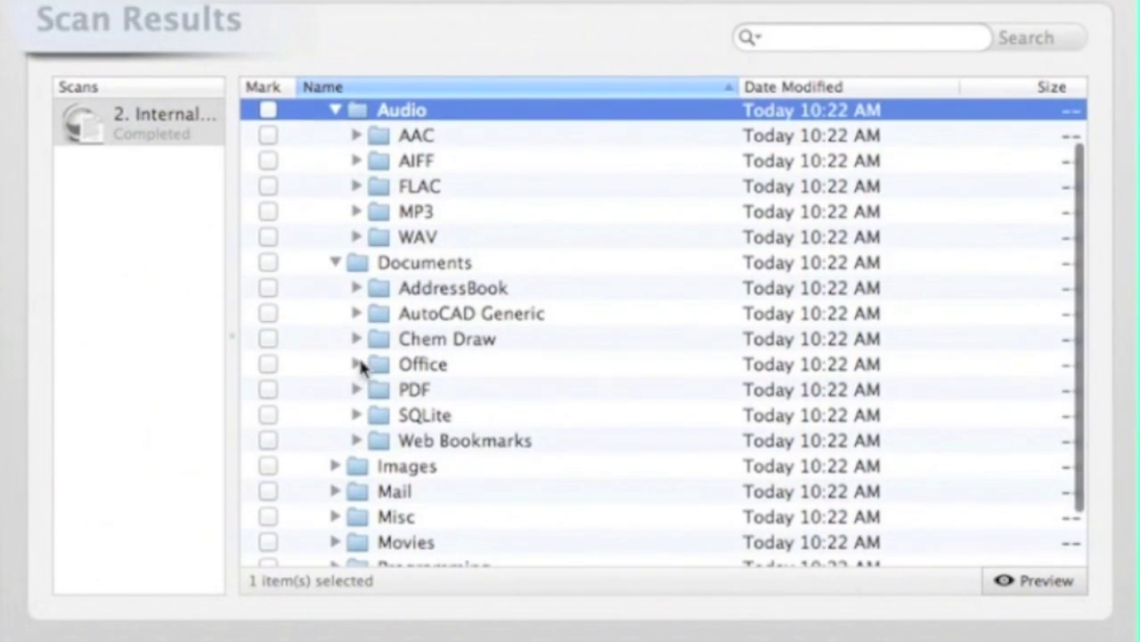
left_click(357, 364)
scroll(369, 356, "down", 5)
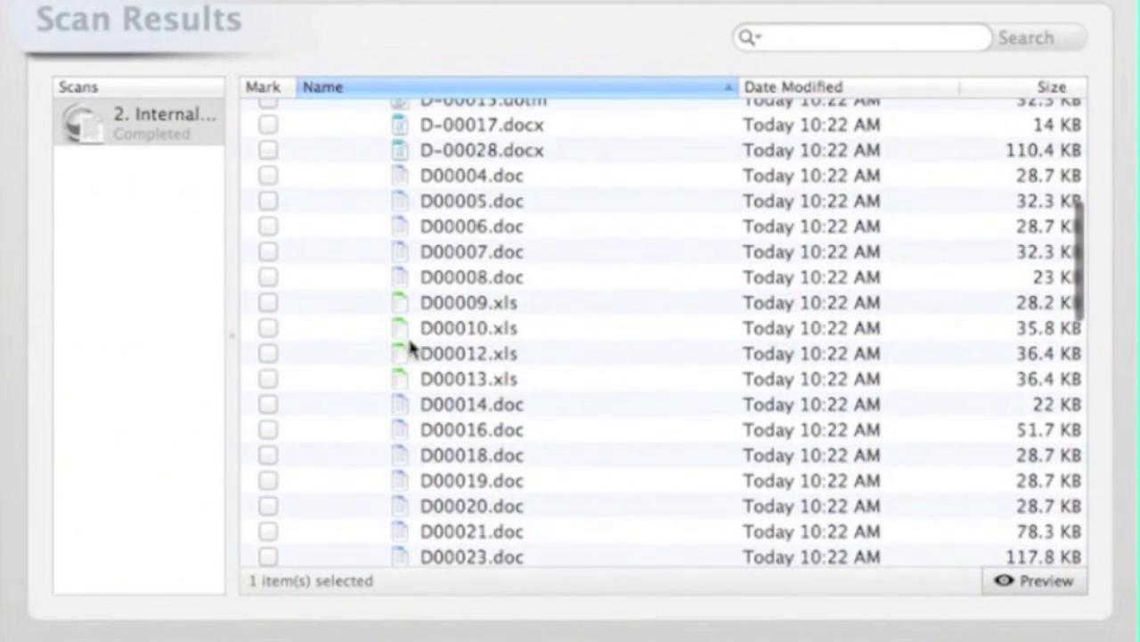
scroll(397, 437, "down", 10)
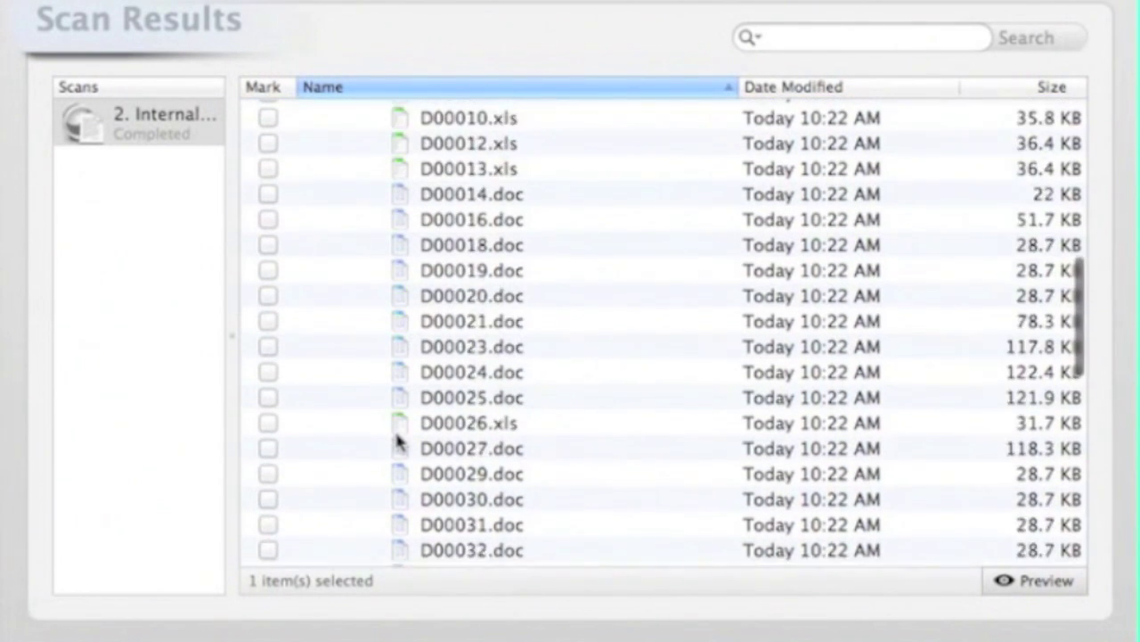
scroll(398, 437, "down", 3)
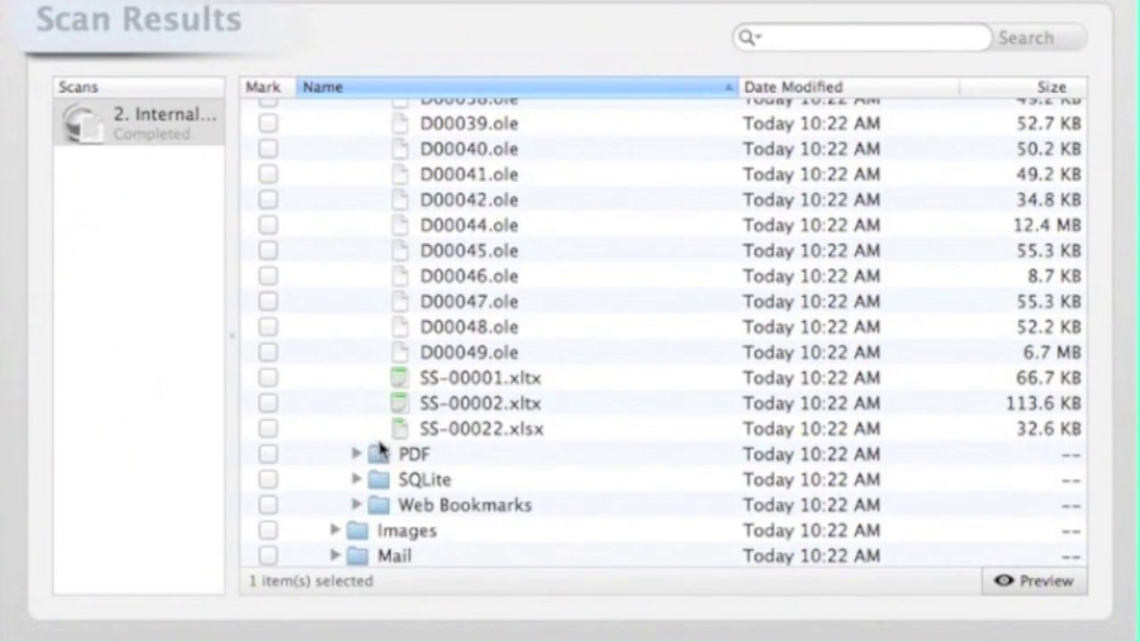
scroll(383, 446, "down", 3)
scroll(385, 441, "up", 10)
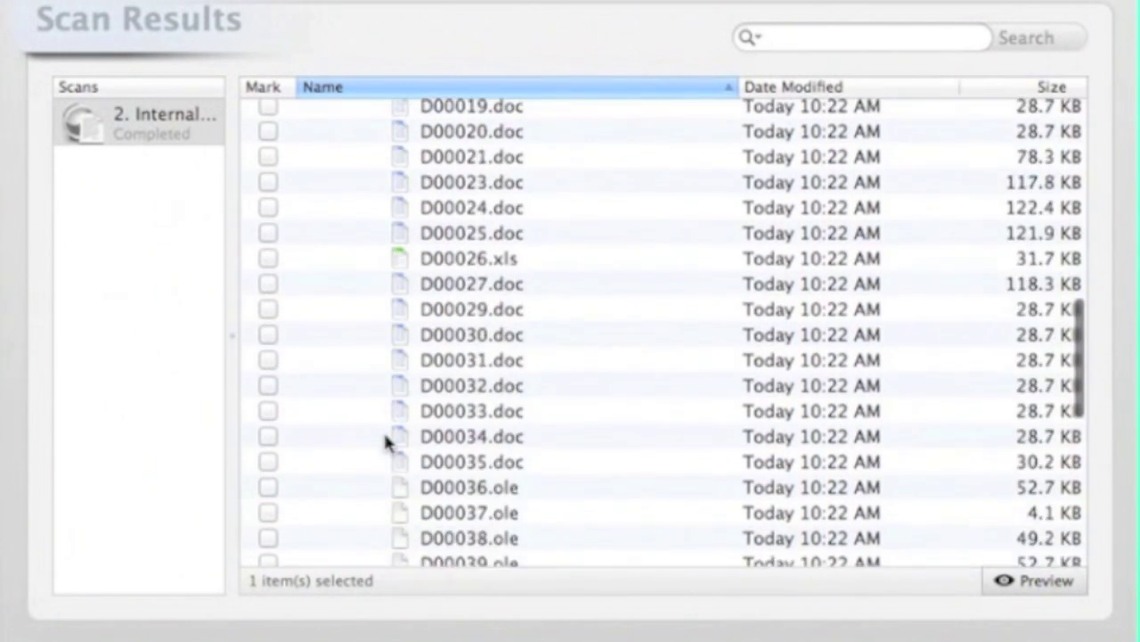
scroll(383, 429, "up", 10)
left_click(372, 416)
scroll(401, 394, "down", 5)
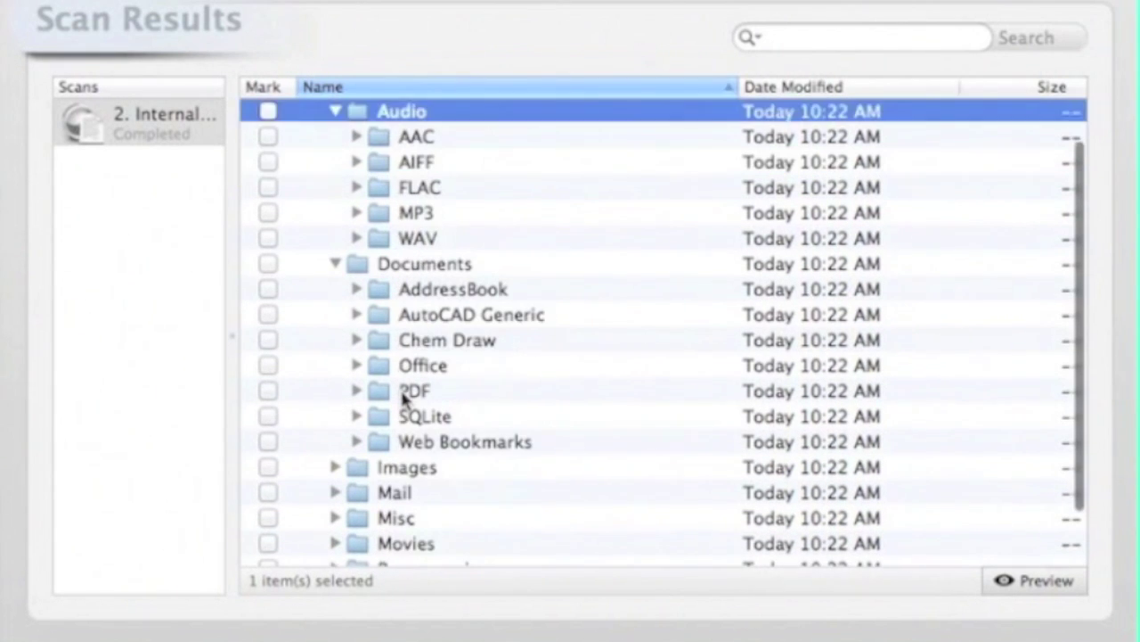
- Examine the AppleScript files in the Scripts folder and collapse both folders
scroll(402, 397, "down", 1)
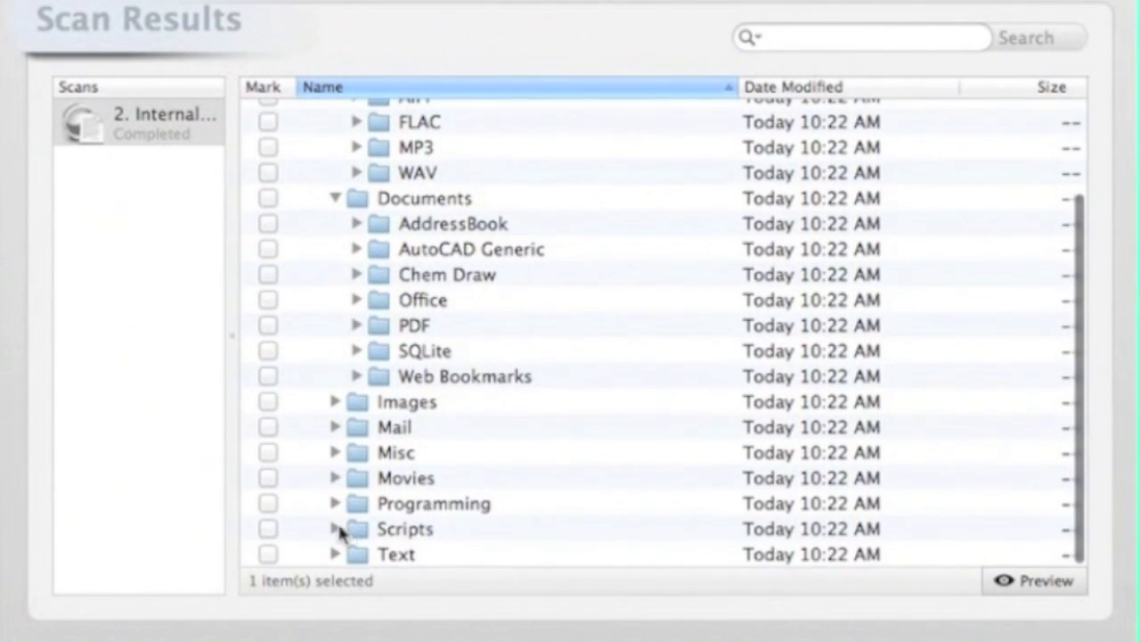
left_click(336, 527)
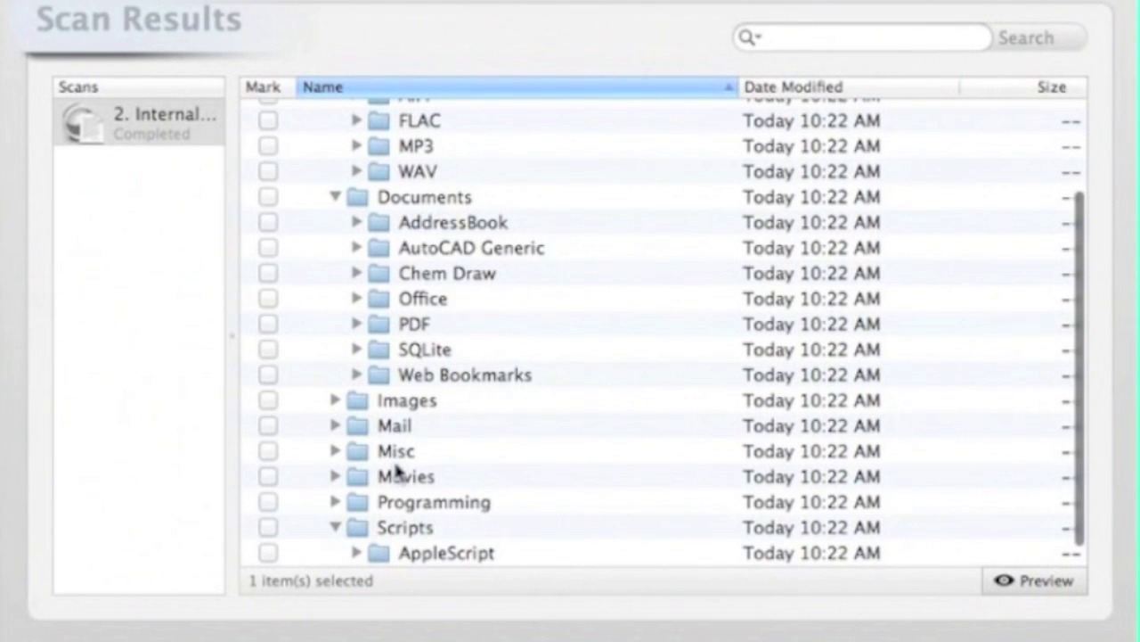
scroll(395, 461, "down", 1)
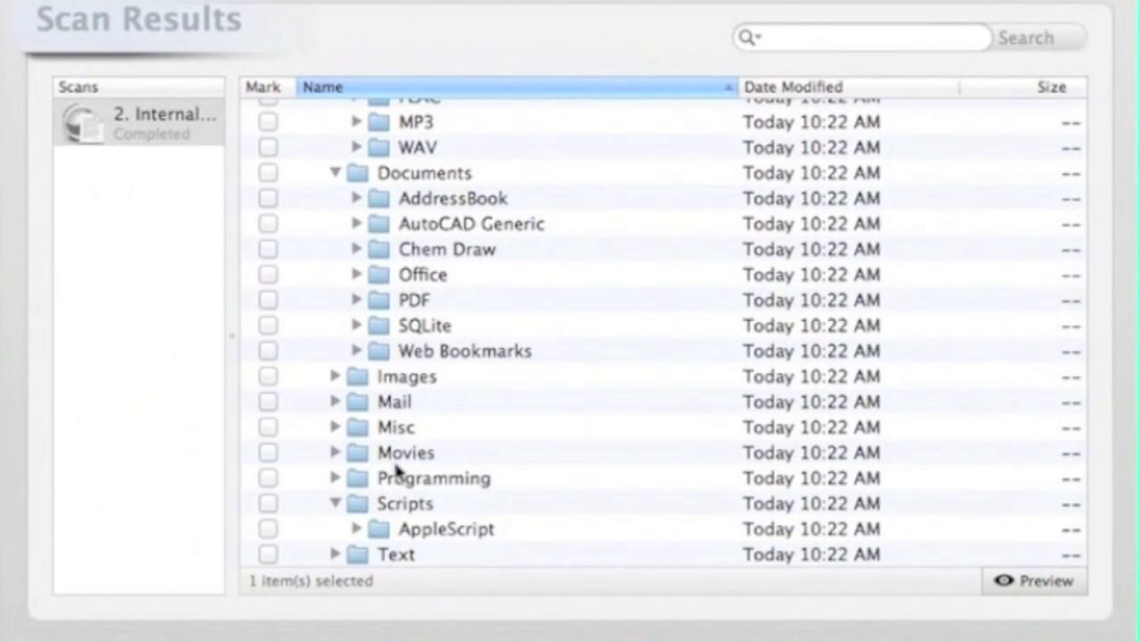
left_click(358, 530)
scroll(382, 499, "down", 5)
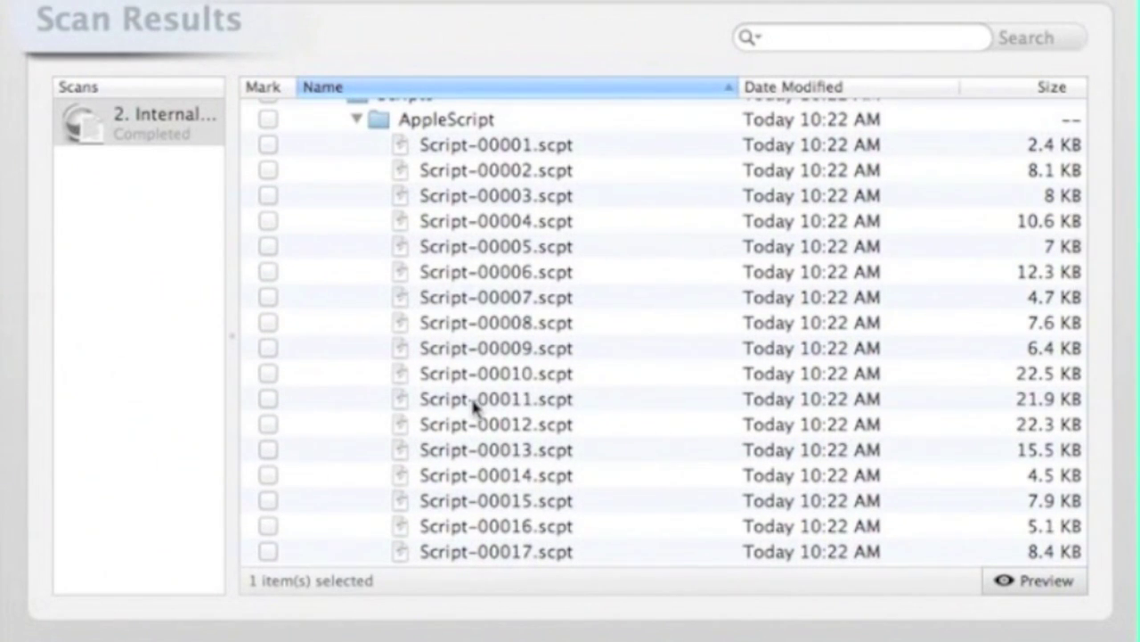
scroll(820, 494, "up", 5)
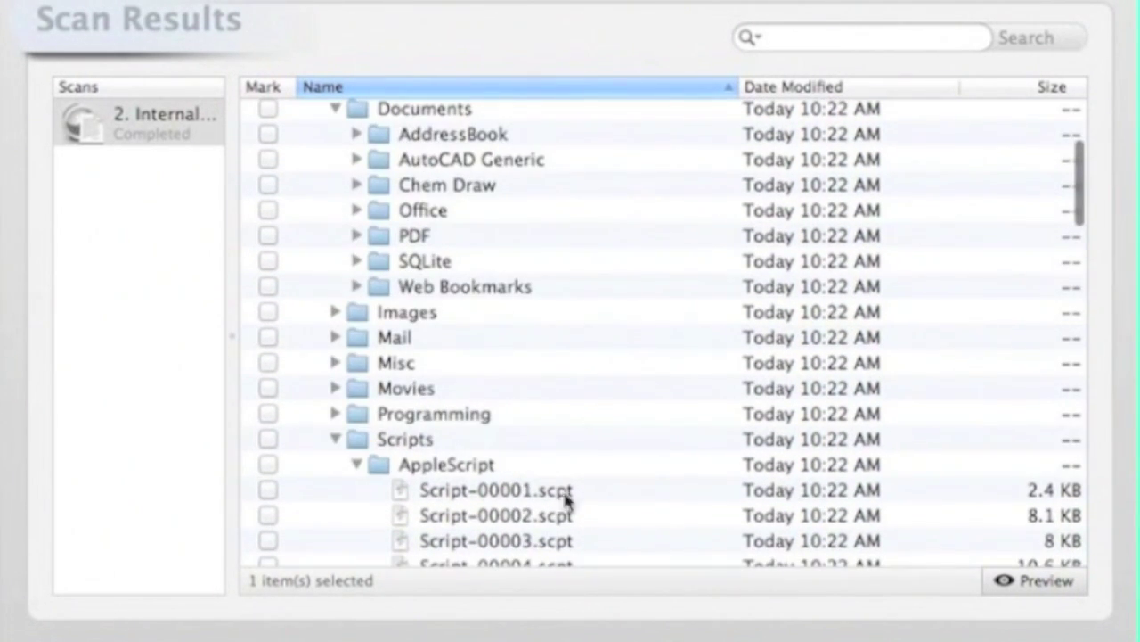
left_click(355, 465)
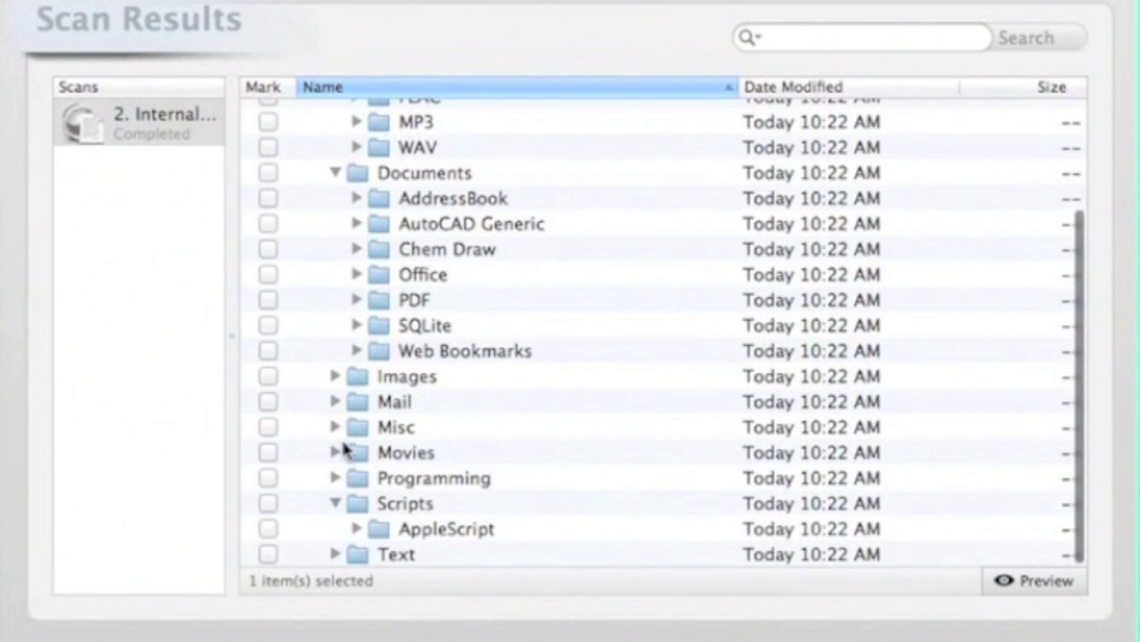
left_click(335, 501)
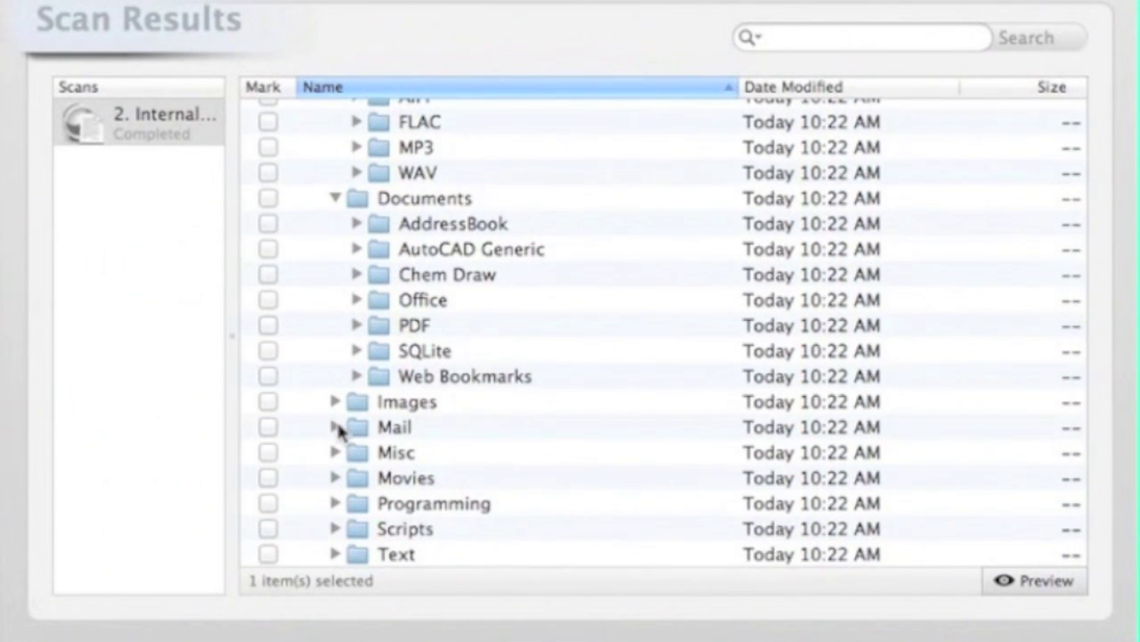
- Mark the Documents folder and recover its files to the Hi 500GB drive
left_click(270, 198)
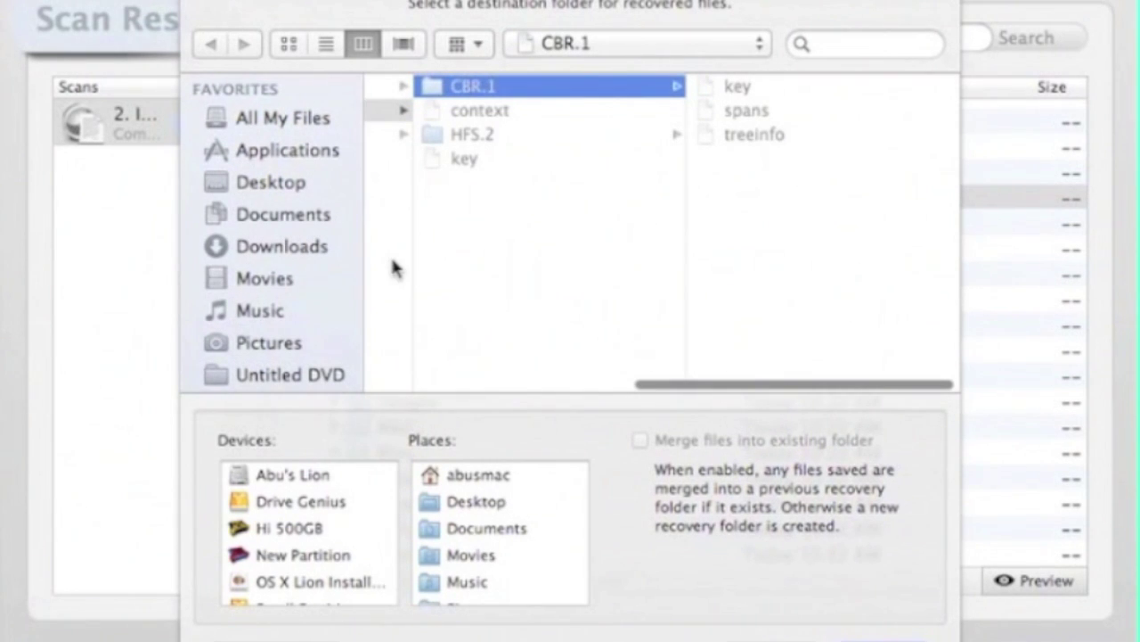
scroll(291, 278, "down", 10)
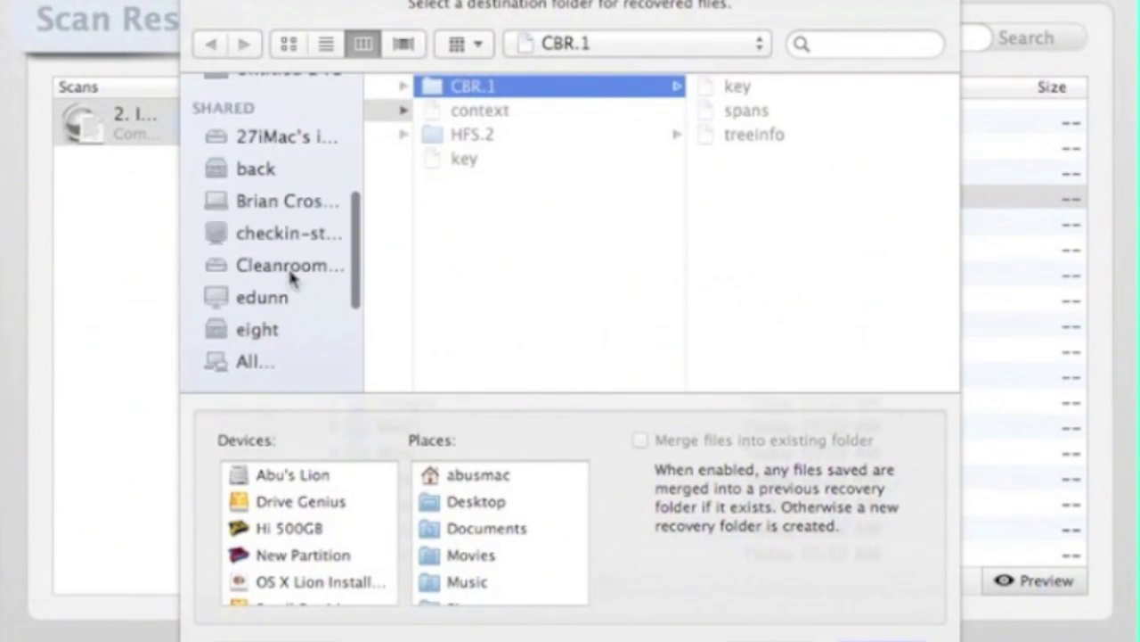
scroll(290, 278, "down", 8)
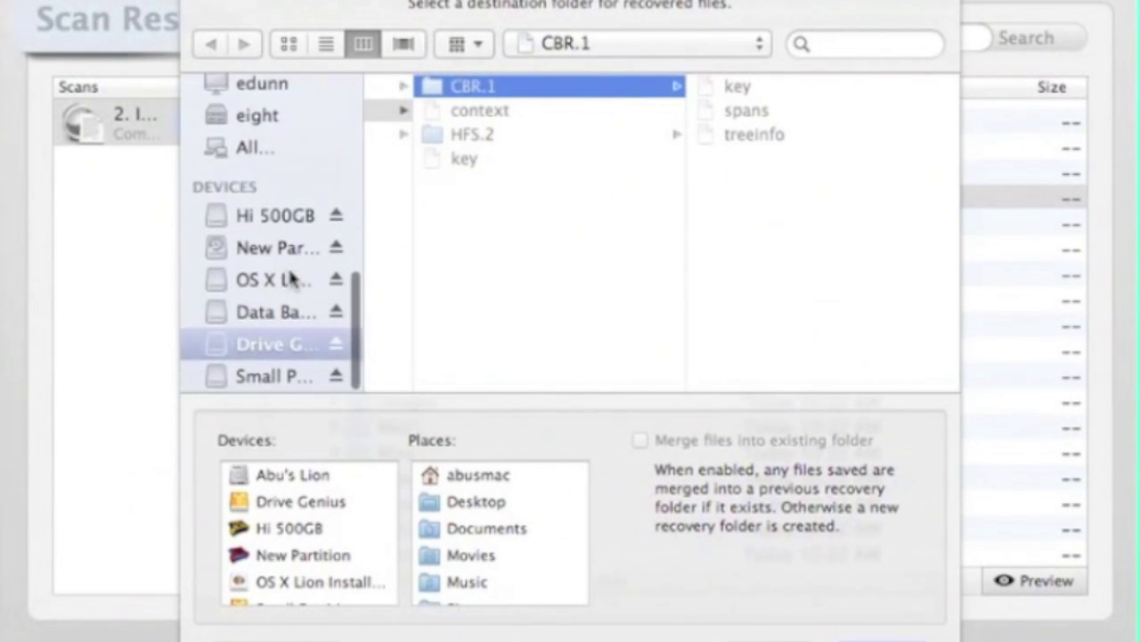
left_click(263, 220)
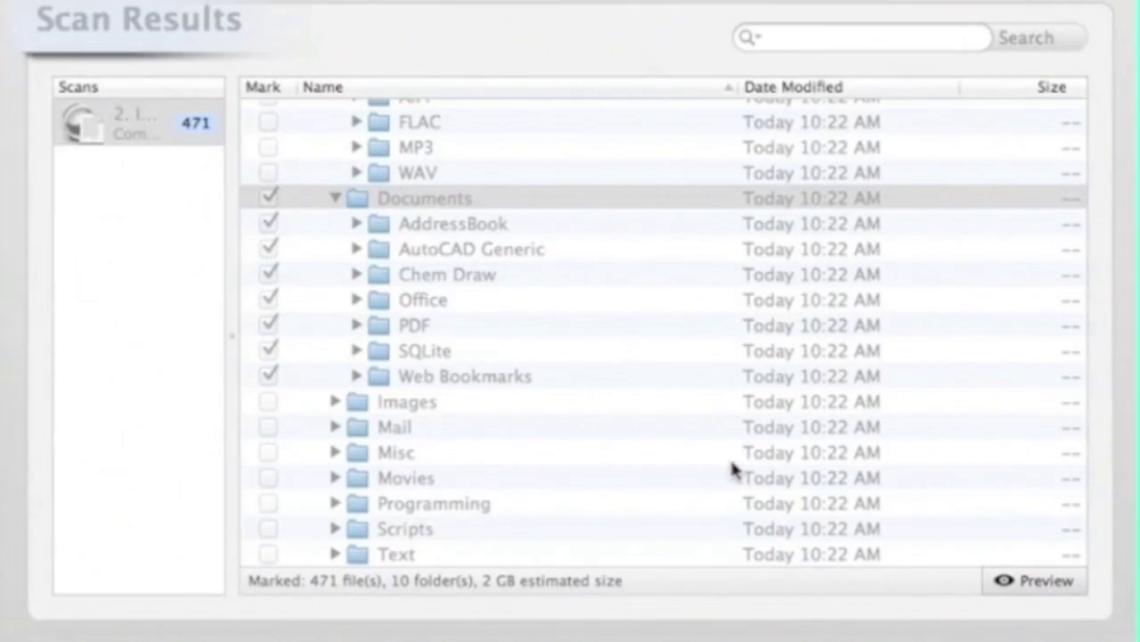
key("space")
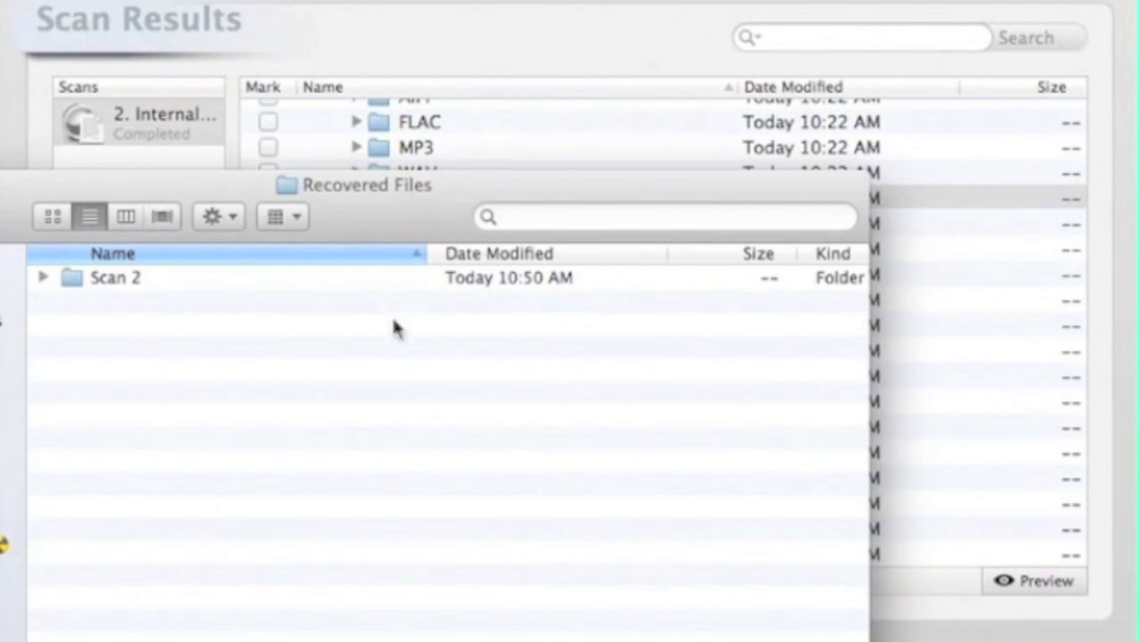
- Expand Scan 2 in the Recovered Files window down to the Office documents and select D-00003.docx
left_click(43, 278)
left_click(71, 302)
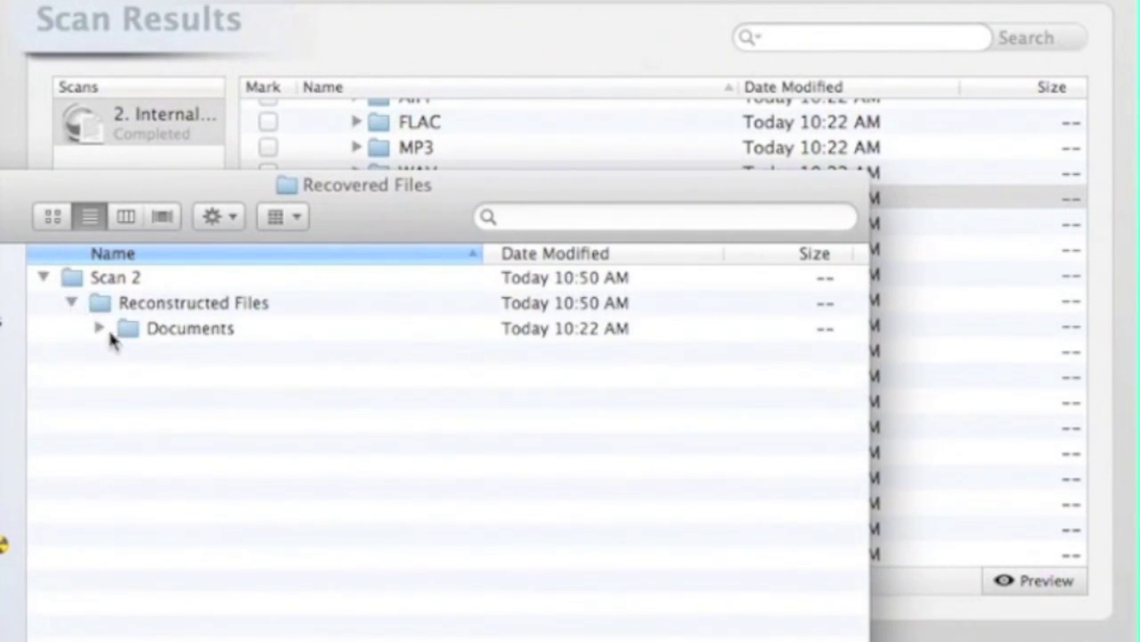
left_click(100, 328)
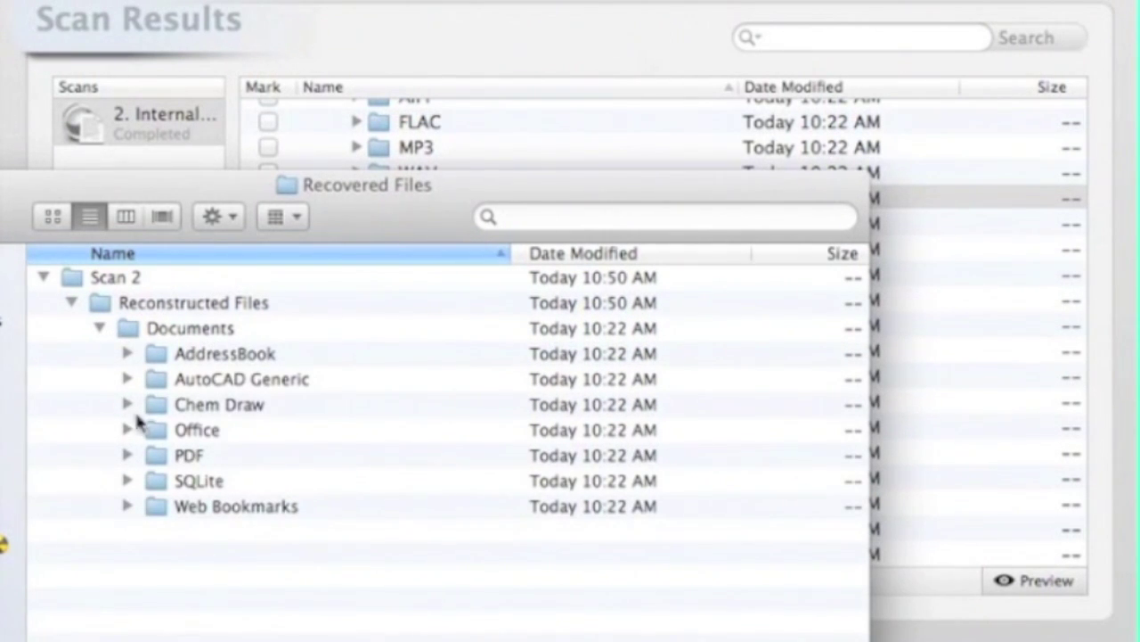
left_click(128, 430)
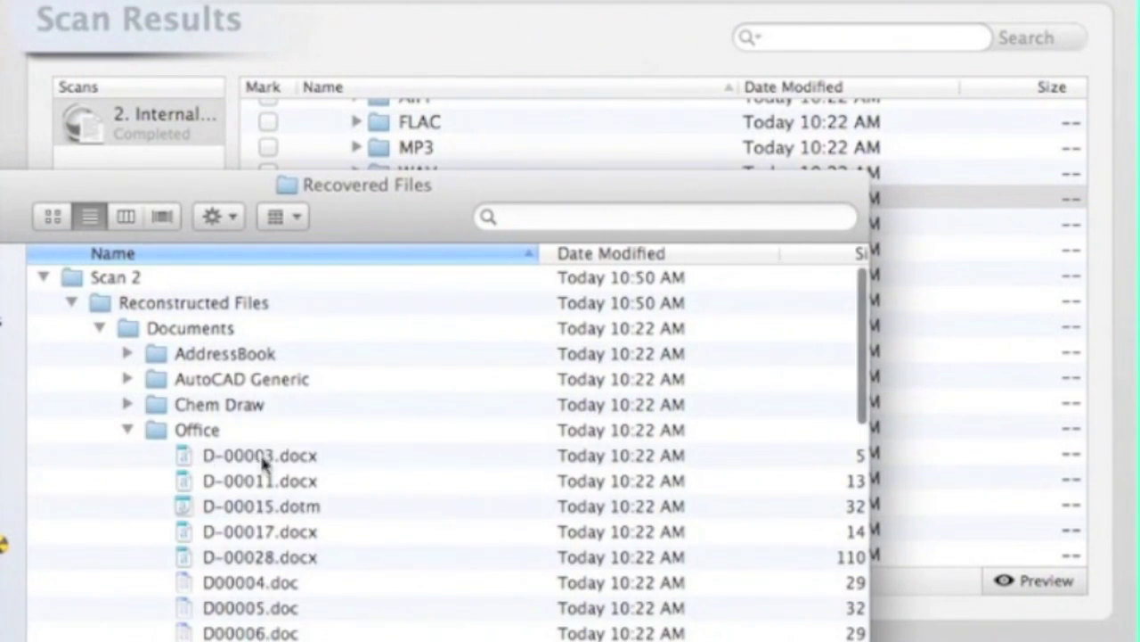
left_click(273, 457)
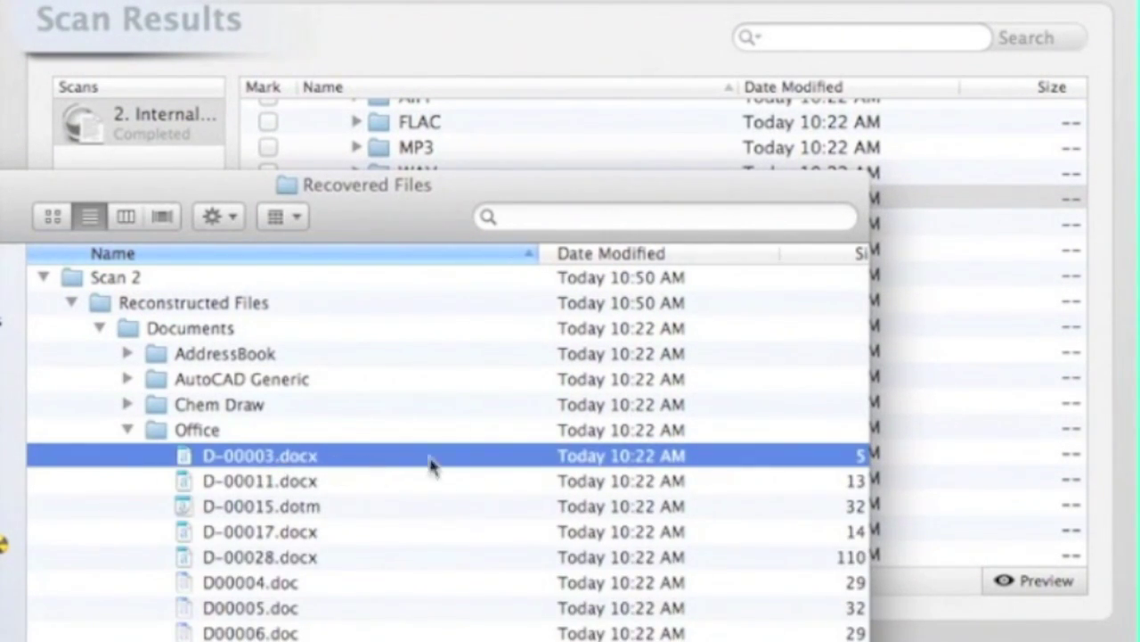